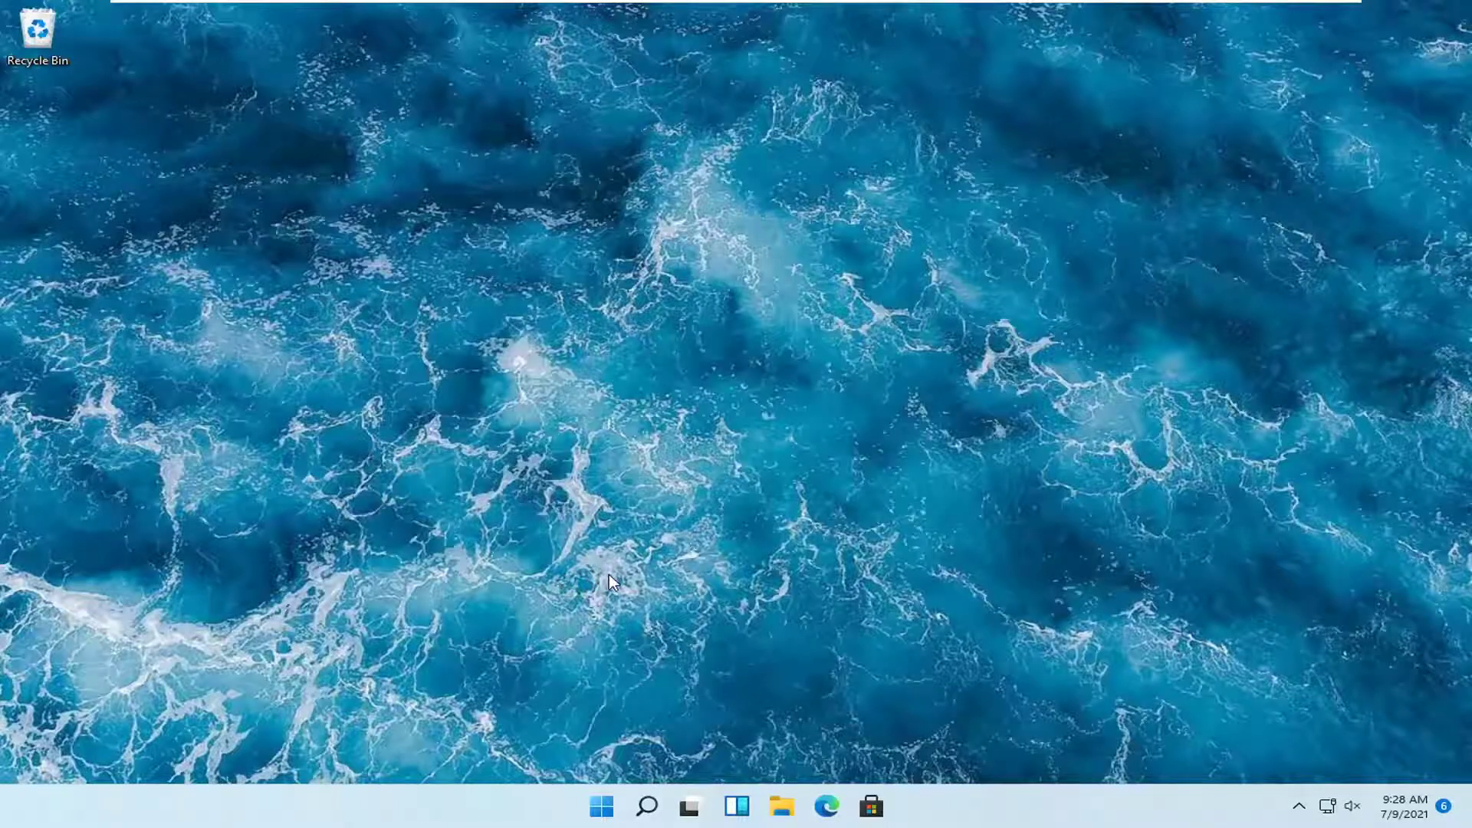
# Open Settings from the Win+X menu and go to System > Troubleshoot > Other troubleshooters.
pyautogui.rightClick(606, 811)
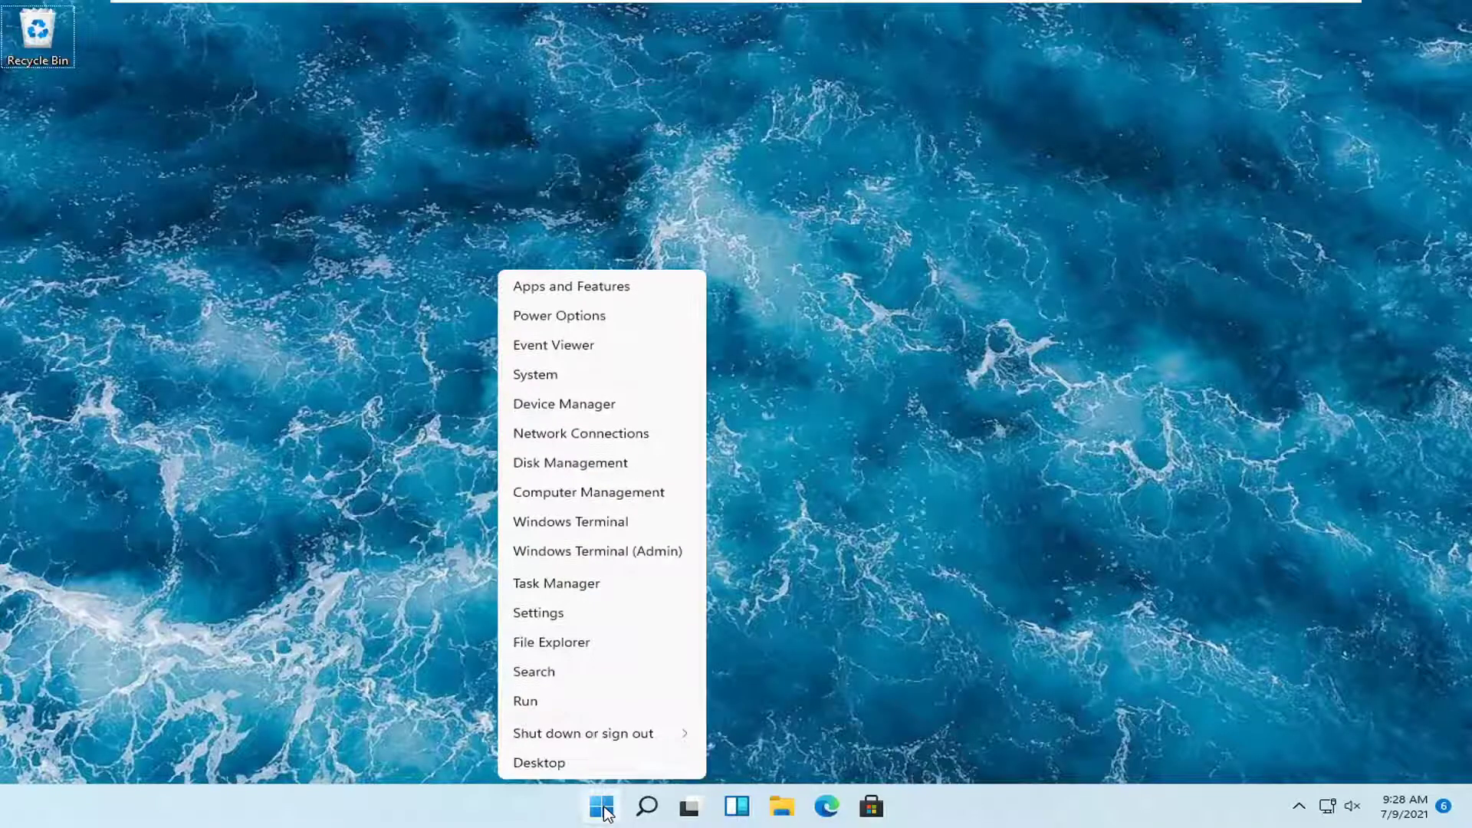
pyautogui.click(541, 613)
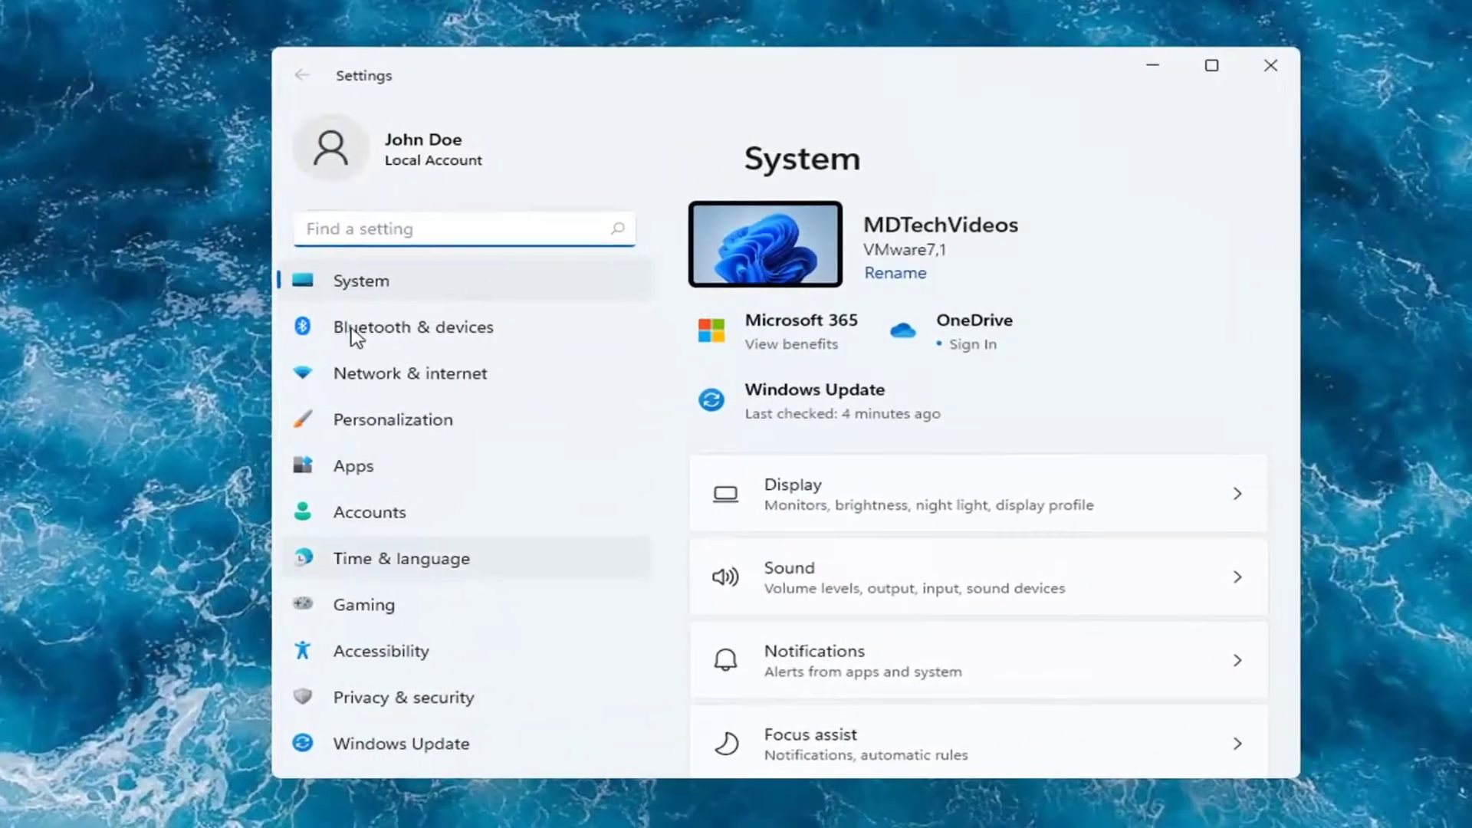
pyautogui.scroll(-3, 948, 598)
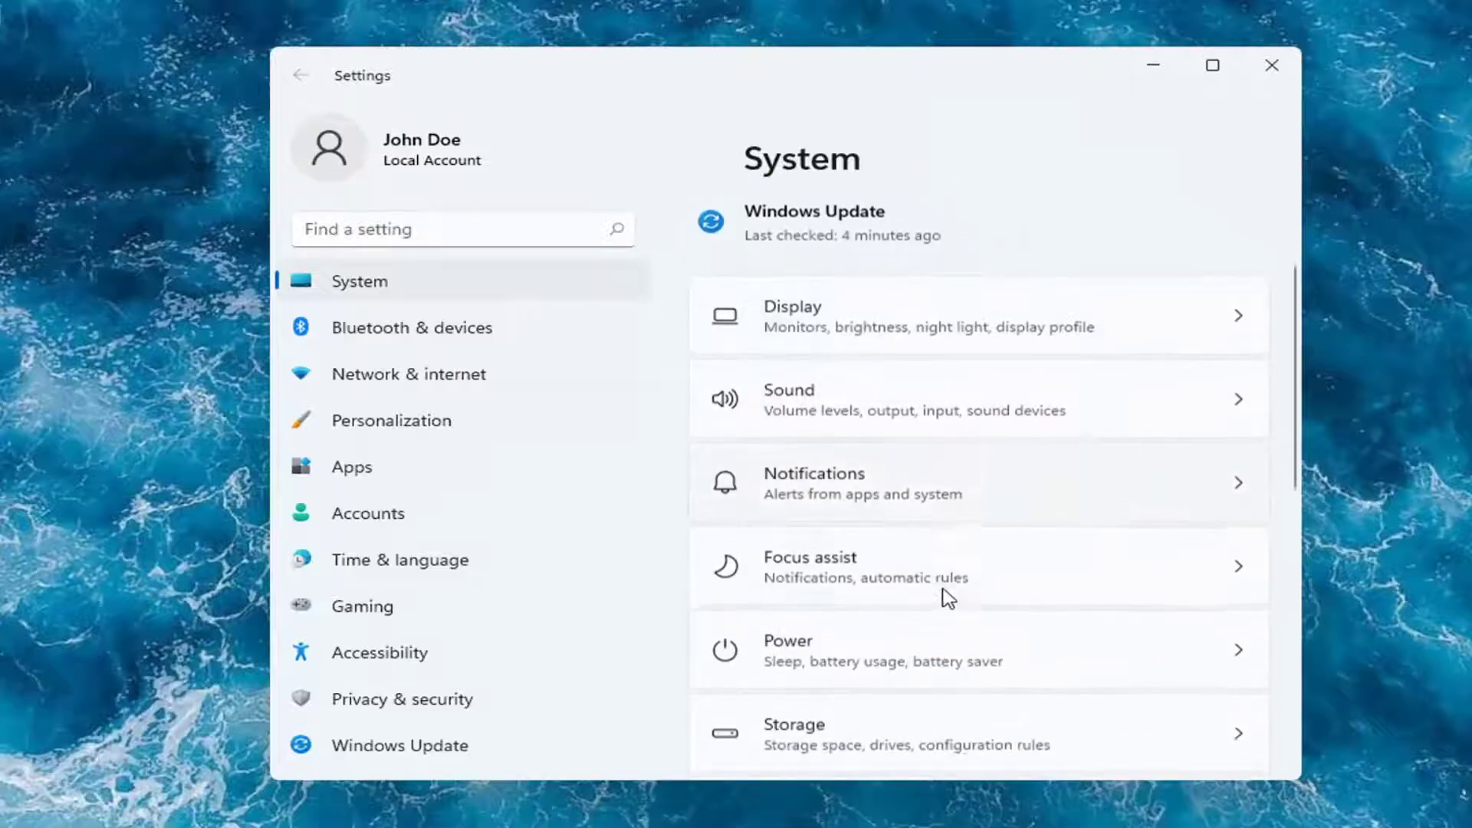
pyautogui.scroll(-9, 949, 598)
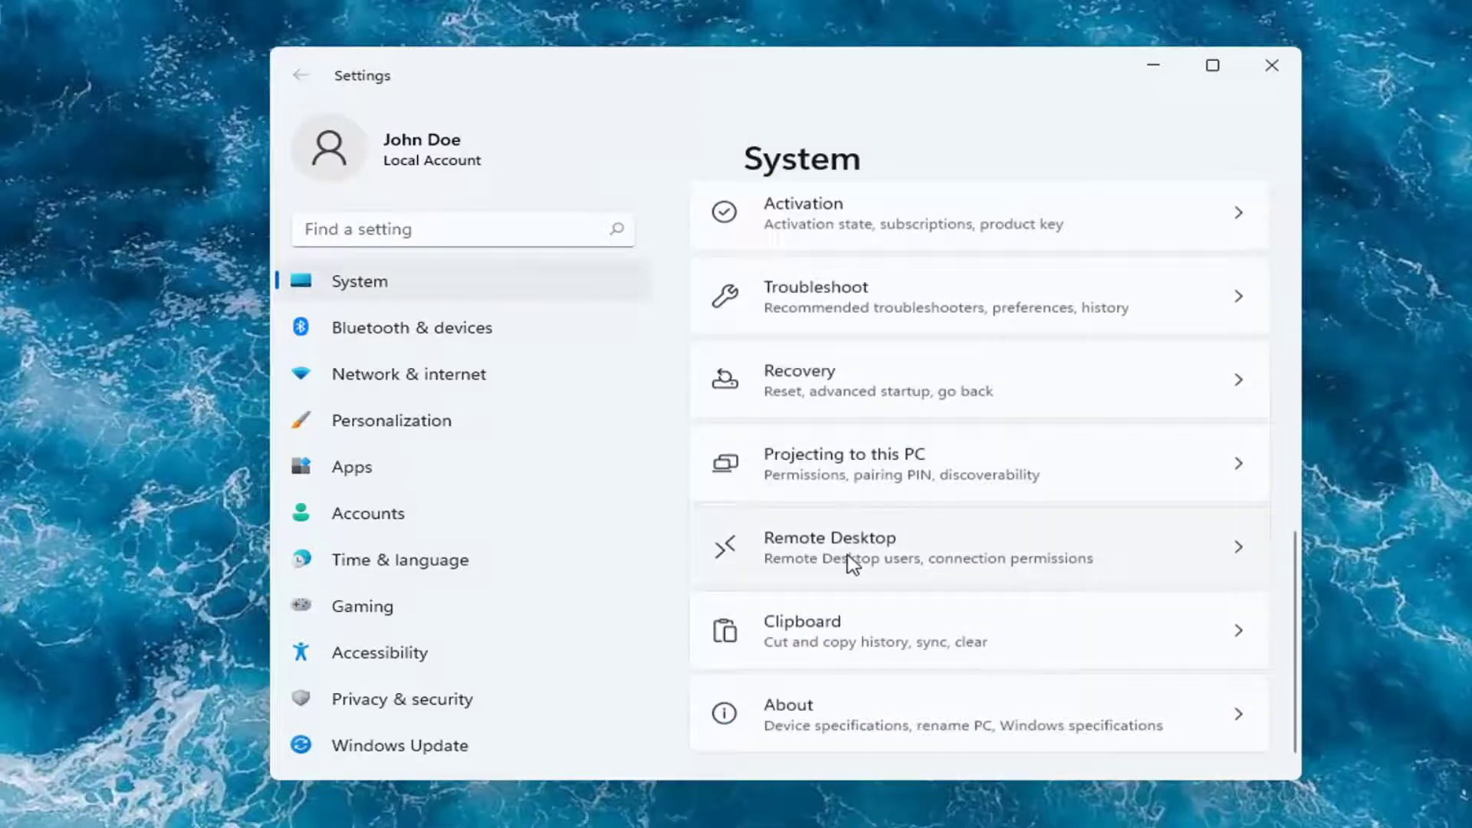
pyautogui.scroll(6, 848, 578)
pyautogui.scroll(-4, 861, 496)
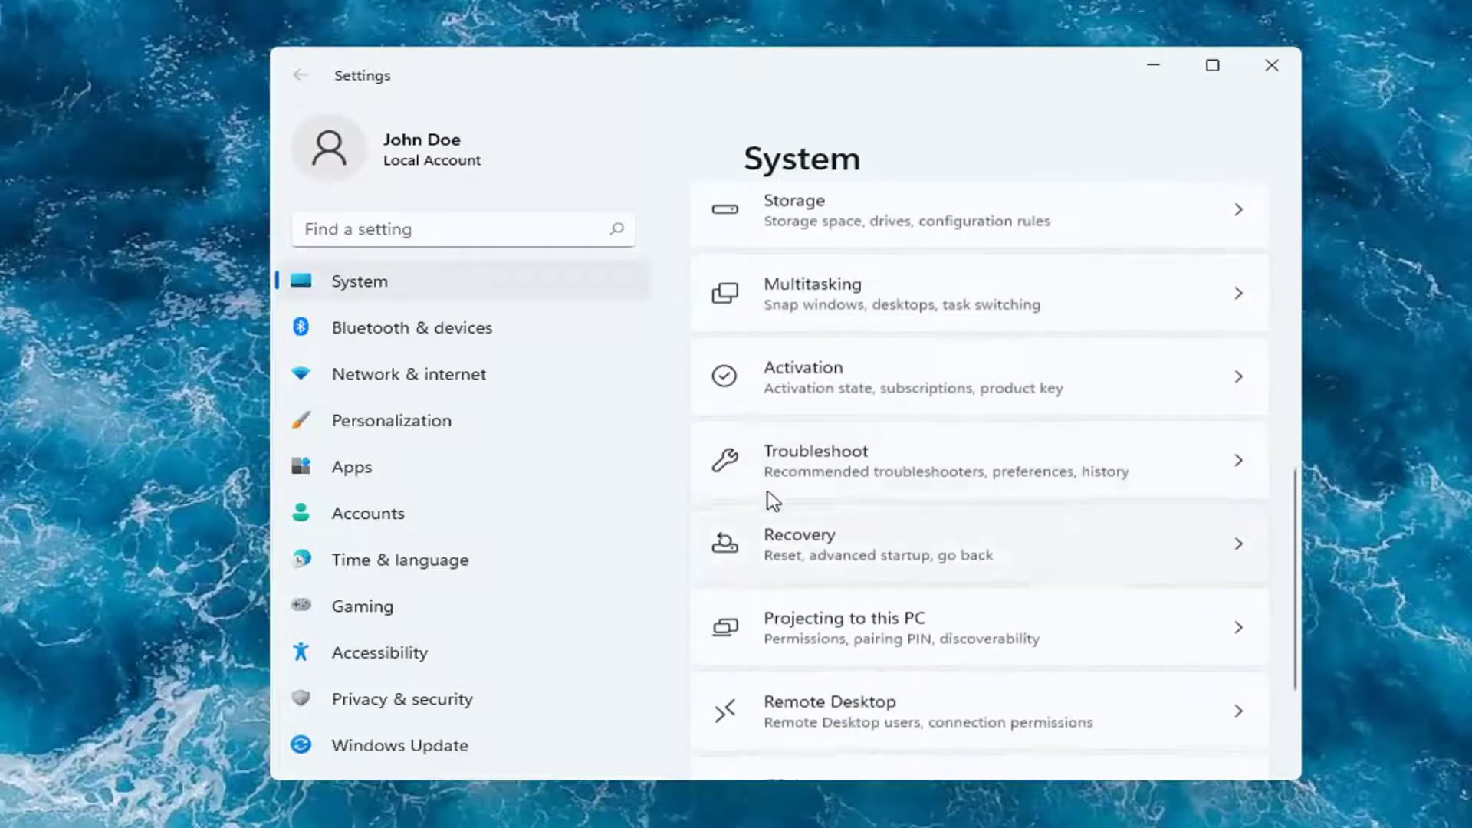
pyautogui.click(923, 483)
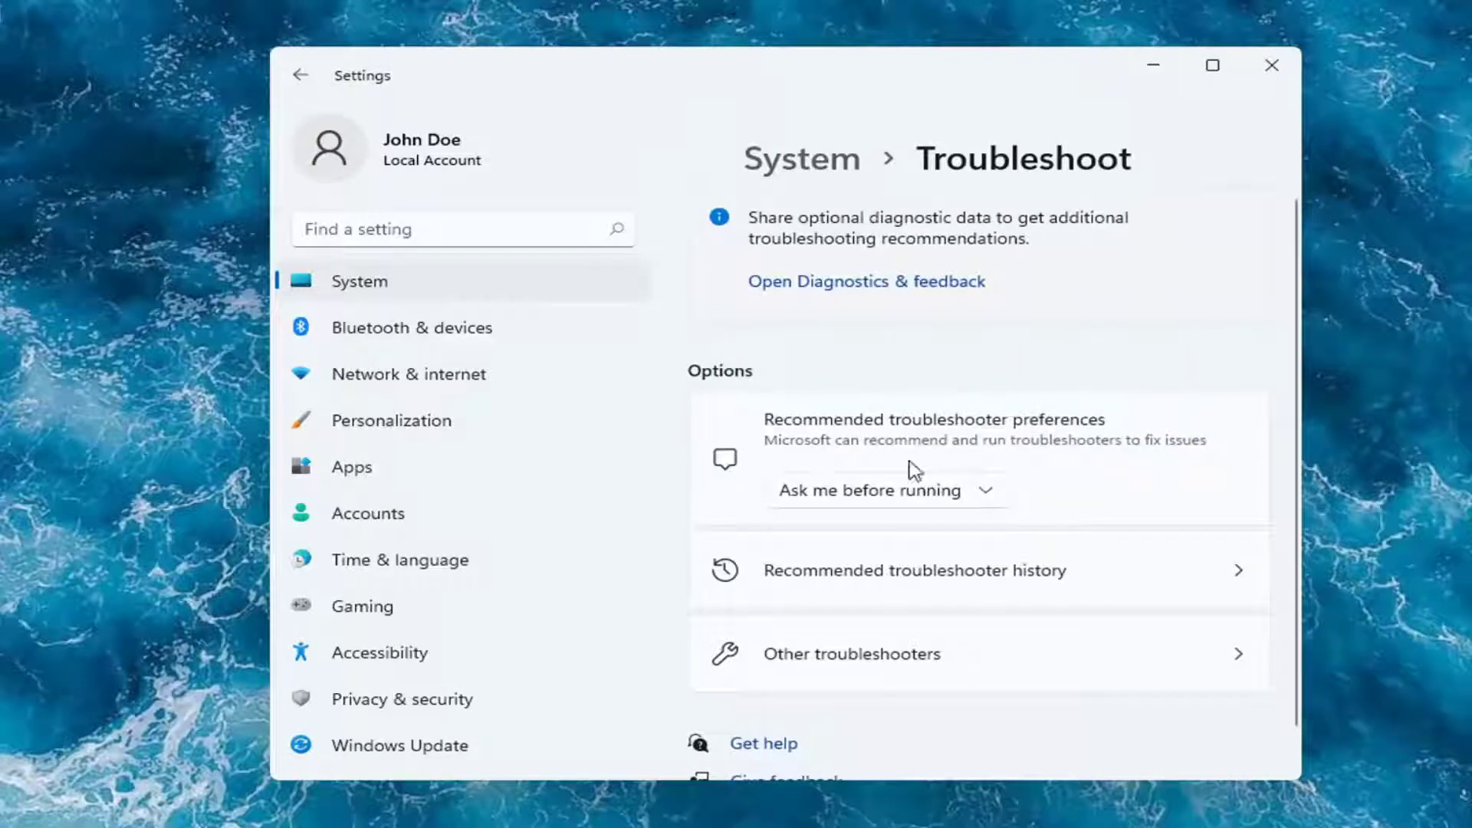
pyautogui.click(906, 666)
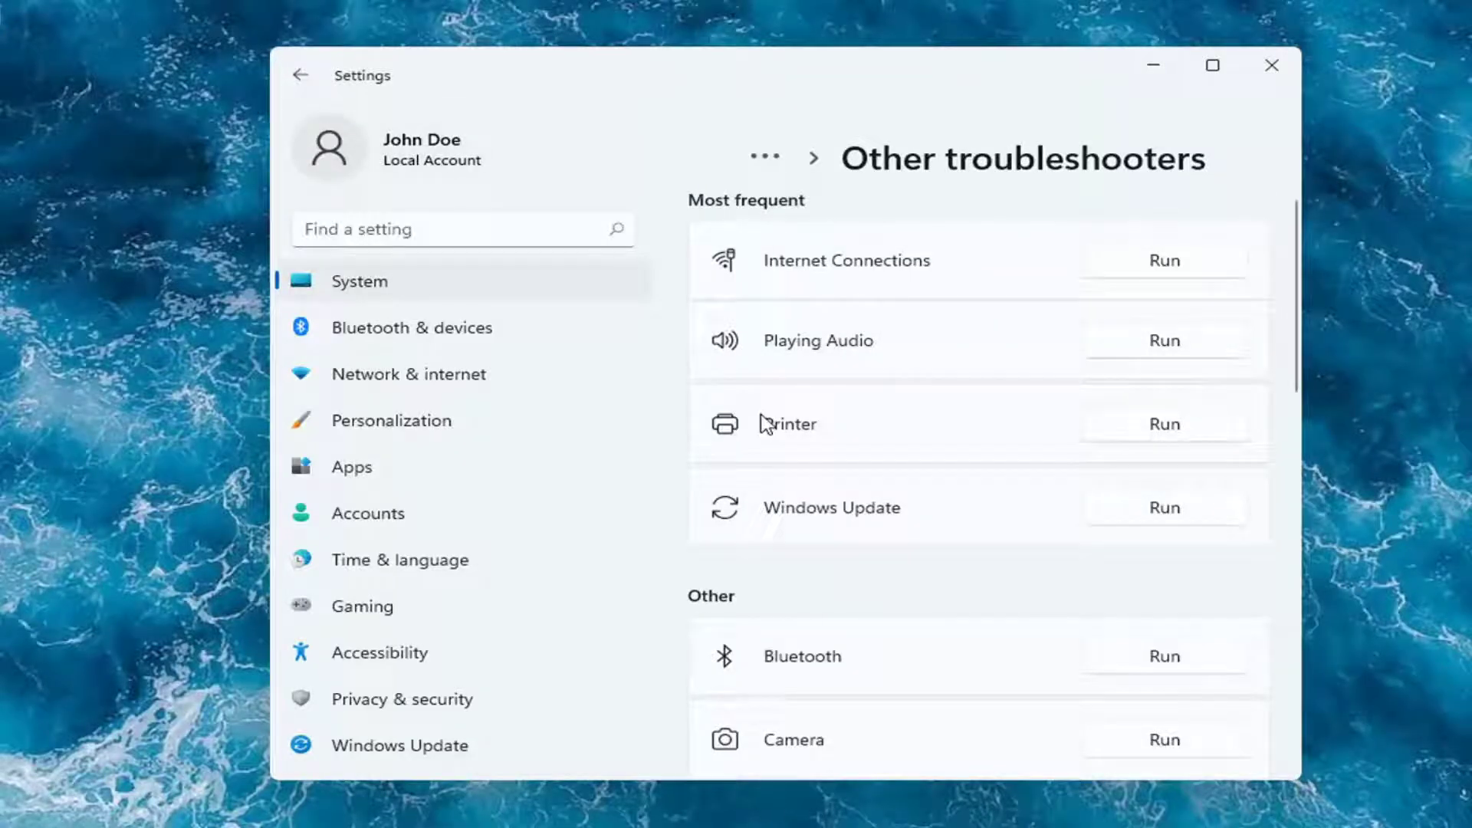
# Run the Printer troubleshooter and let it finish its scan.
pyautogui.click(1172, 427)
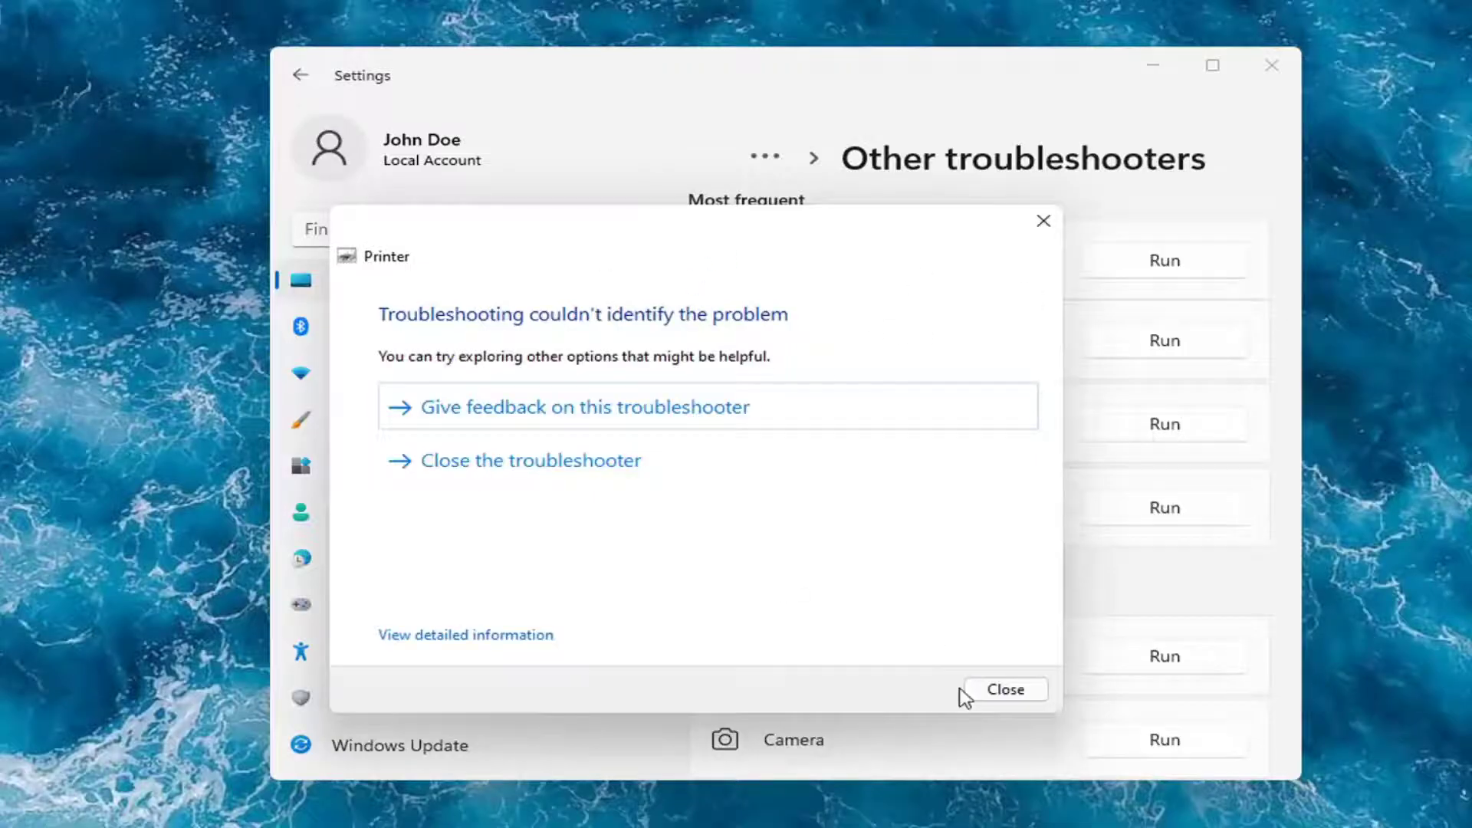
# Close the finished Printer troubleshooter and the Settings window.
pyautogui.click(1006, 690)
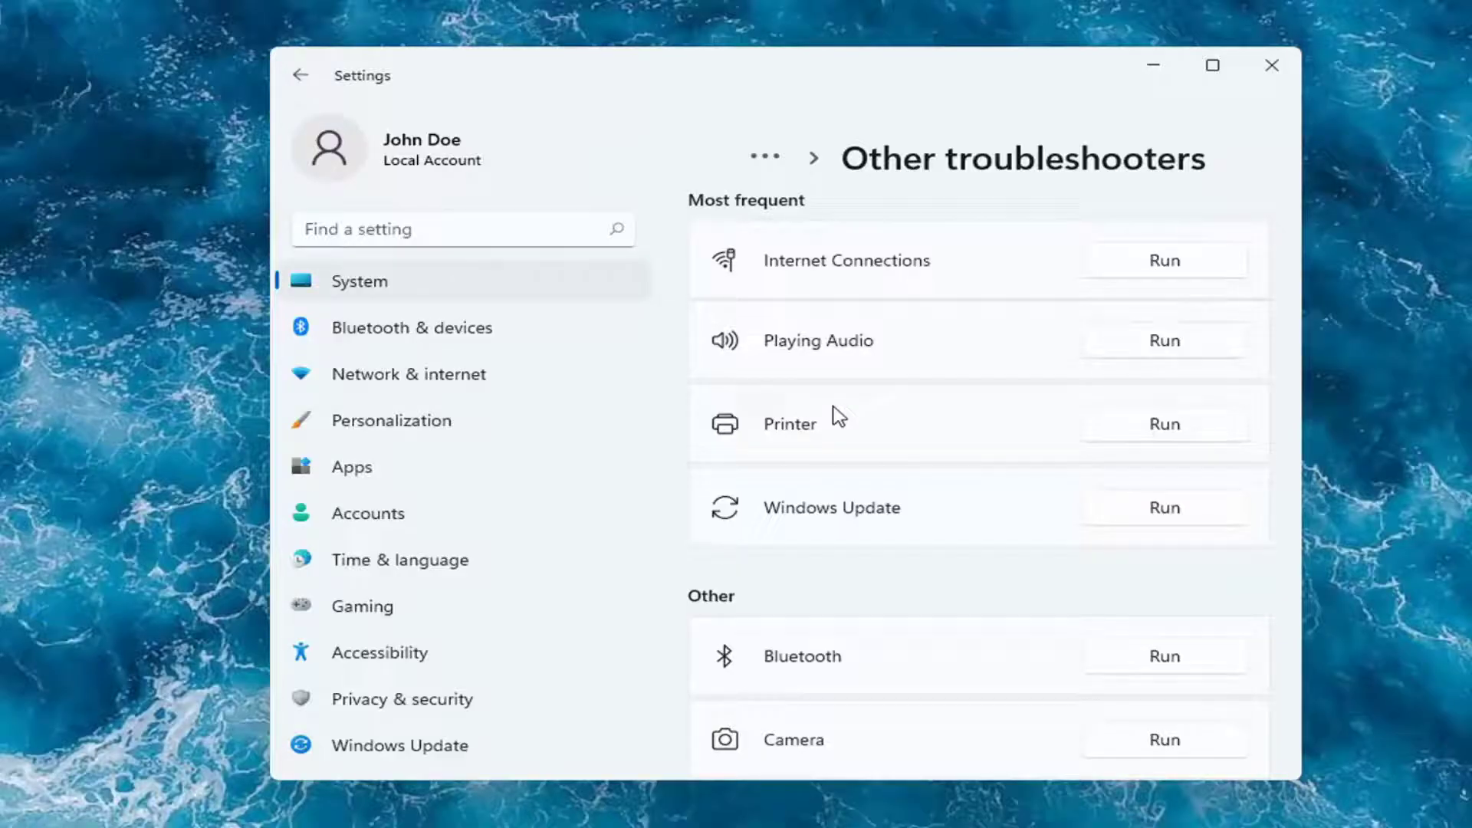
pyautogui.click(1270, 65)
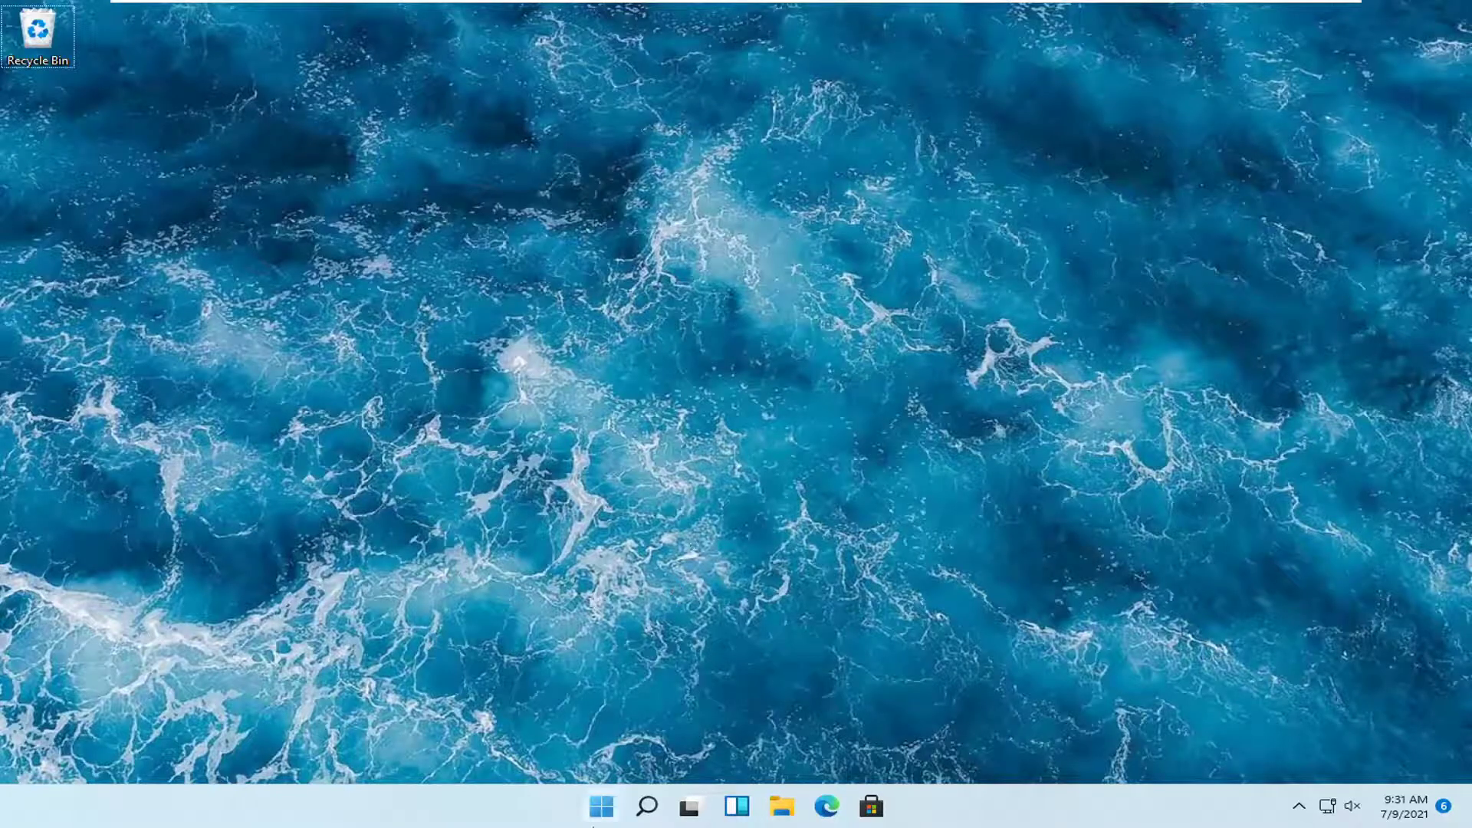
# Launch Device Manager from the Win+X menu, then centre and enlarge its window.
pyautogui.rightClick(599, 816)
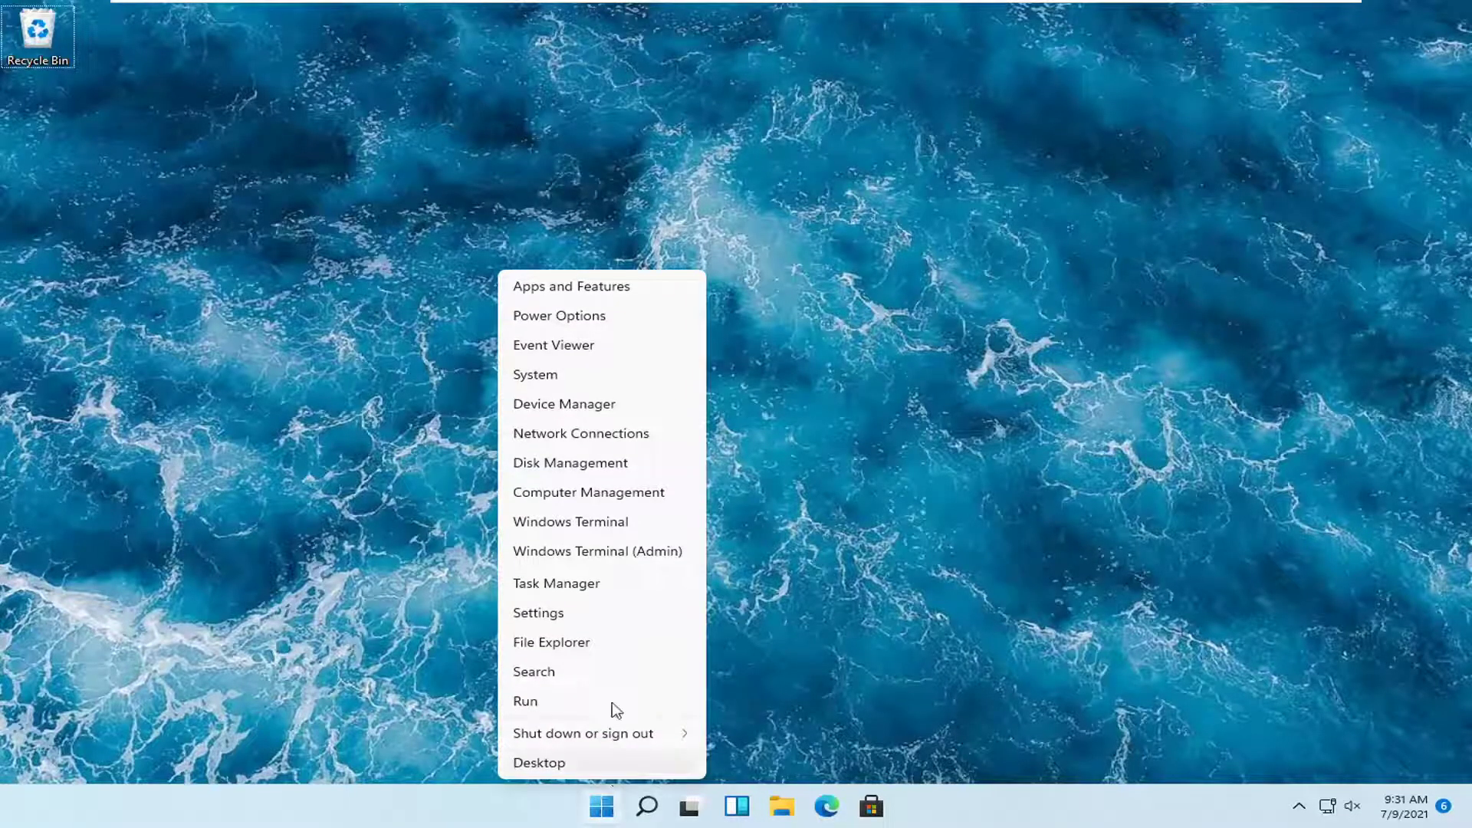
pyautogui.click(562, 406)
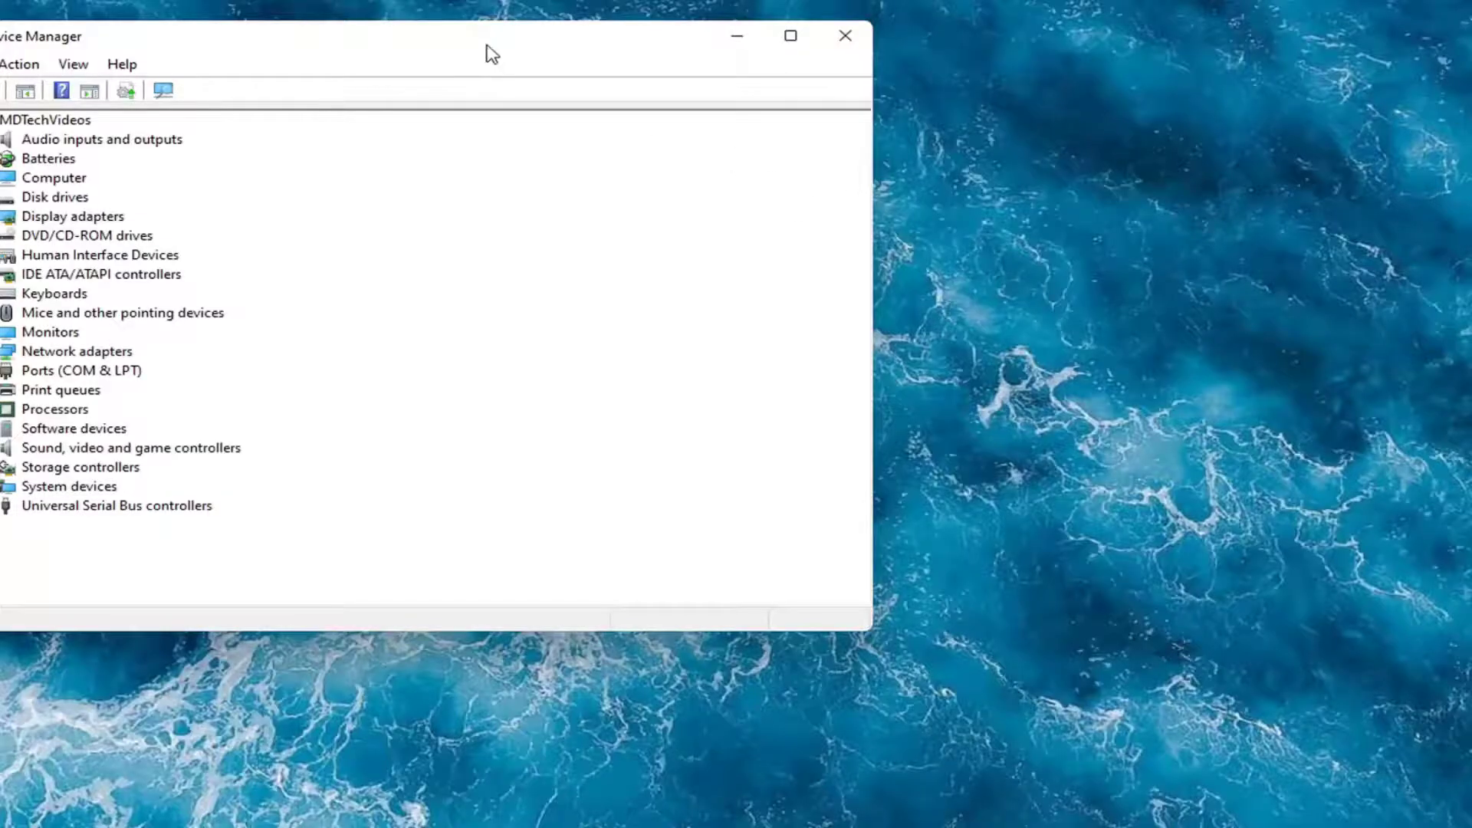
pyautogui.moveTo(489, 49); pyautogui.dragTo(958, 95)
pyautogui.moveTo(778, 69); pyautogui.dragTo(619, 91)
# Under Print queues, auto-search for a newer Microsoft Print to PDF driver, then close Windows Update.
pyautogui.click(395, 437)
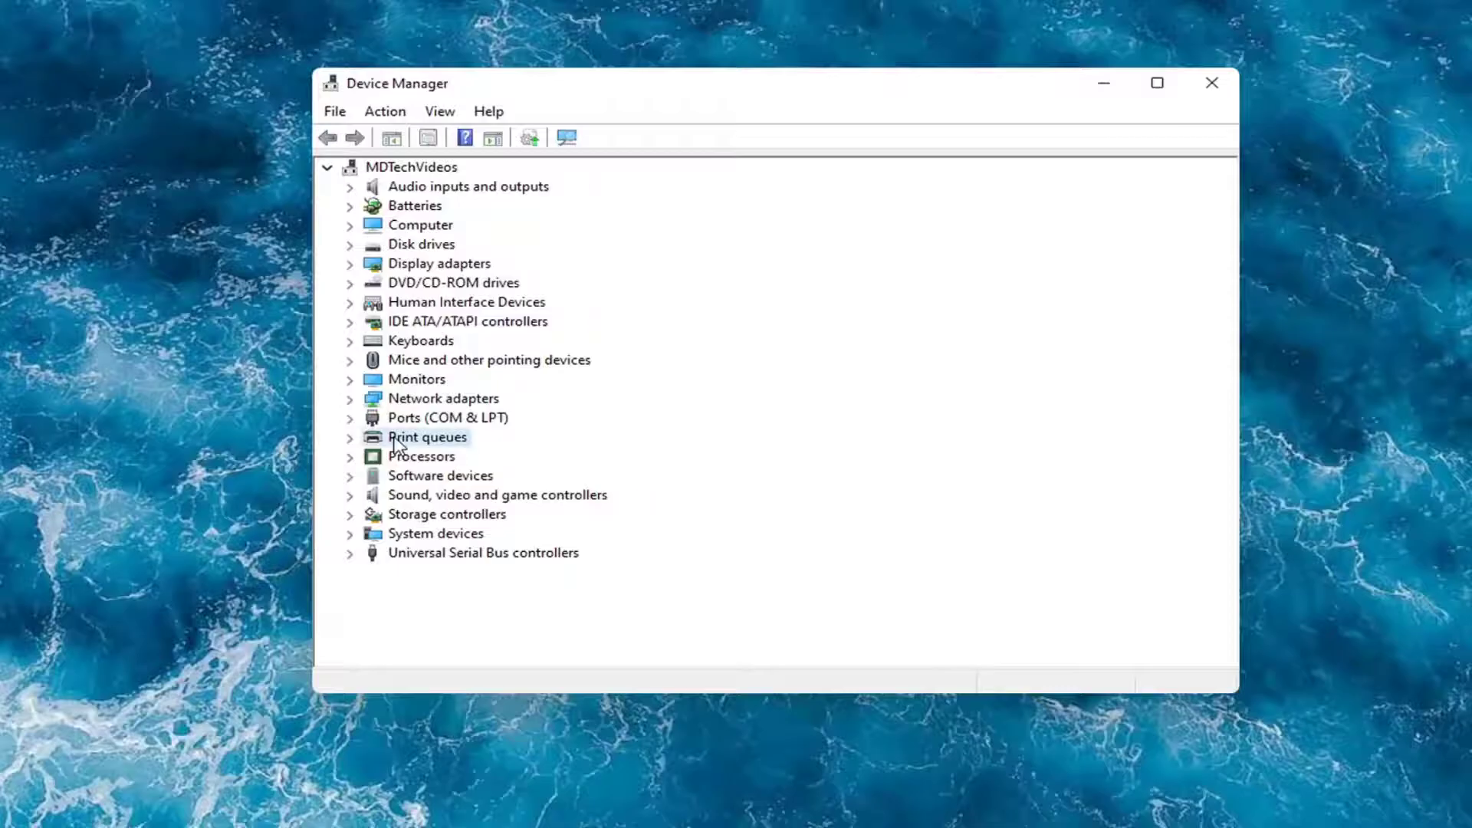
pyautogui.doubleClick(415, 440)
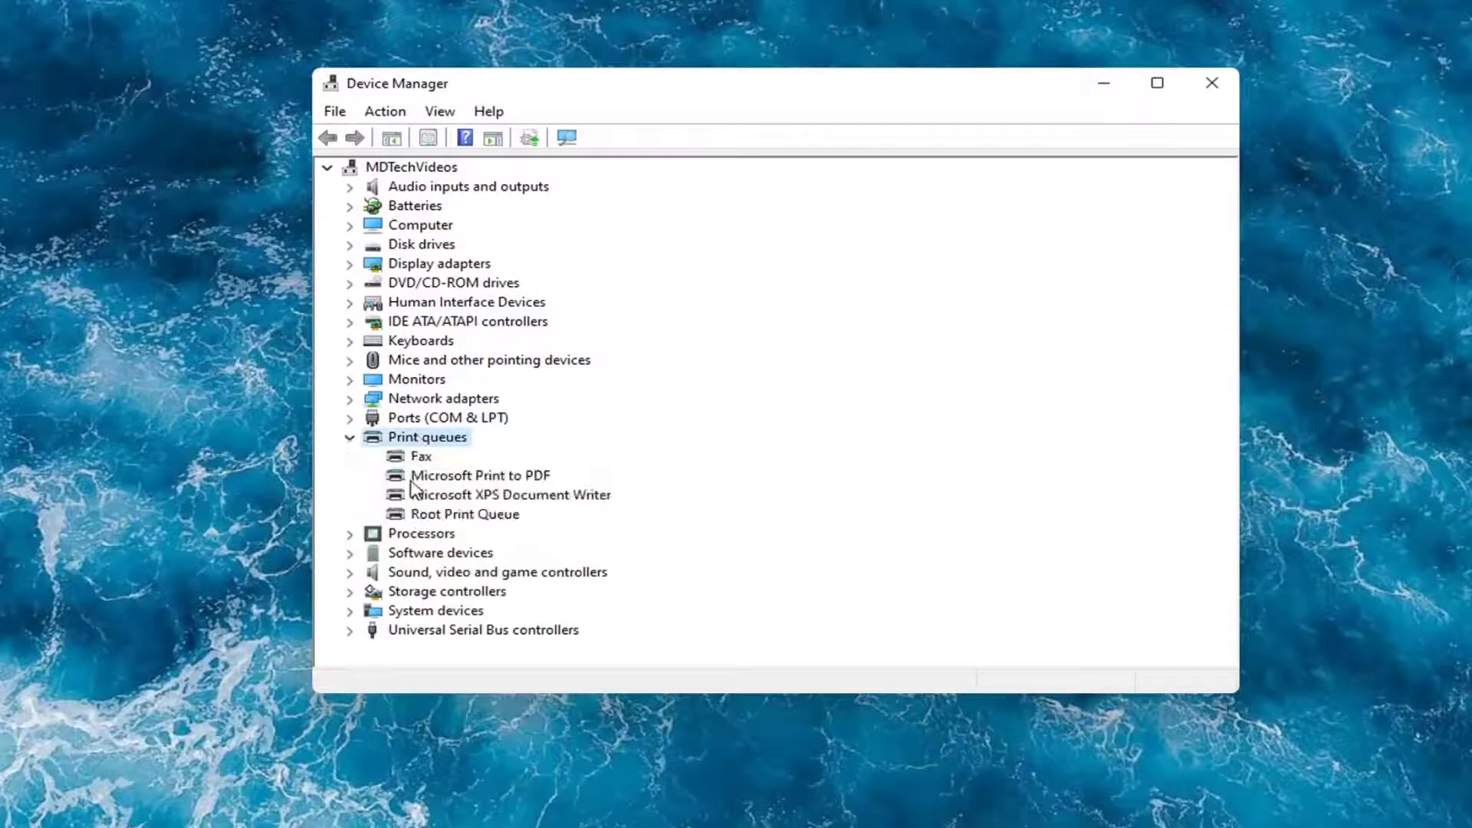
pyautogui.click(470, 479)
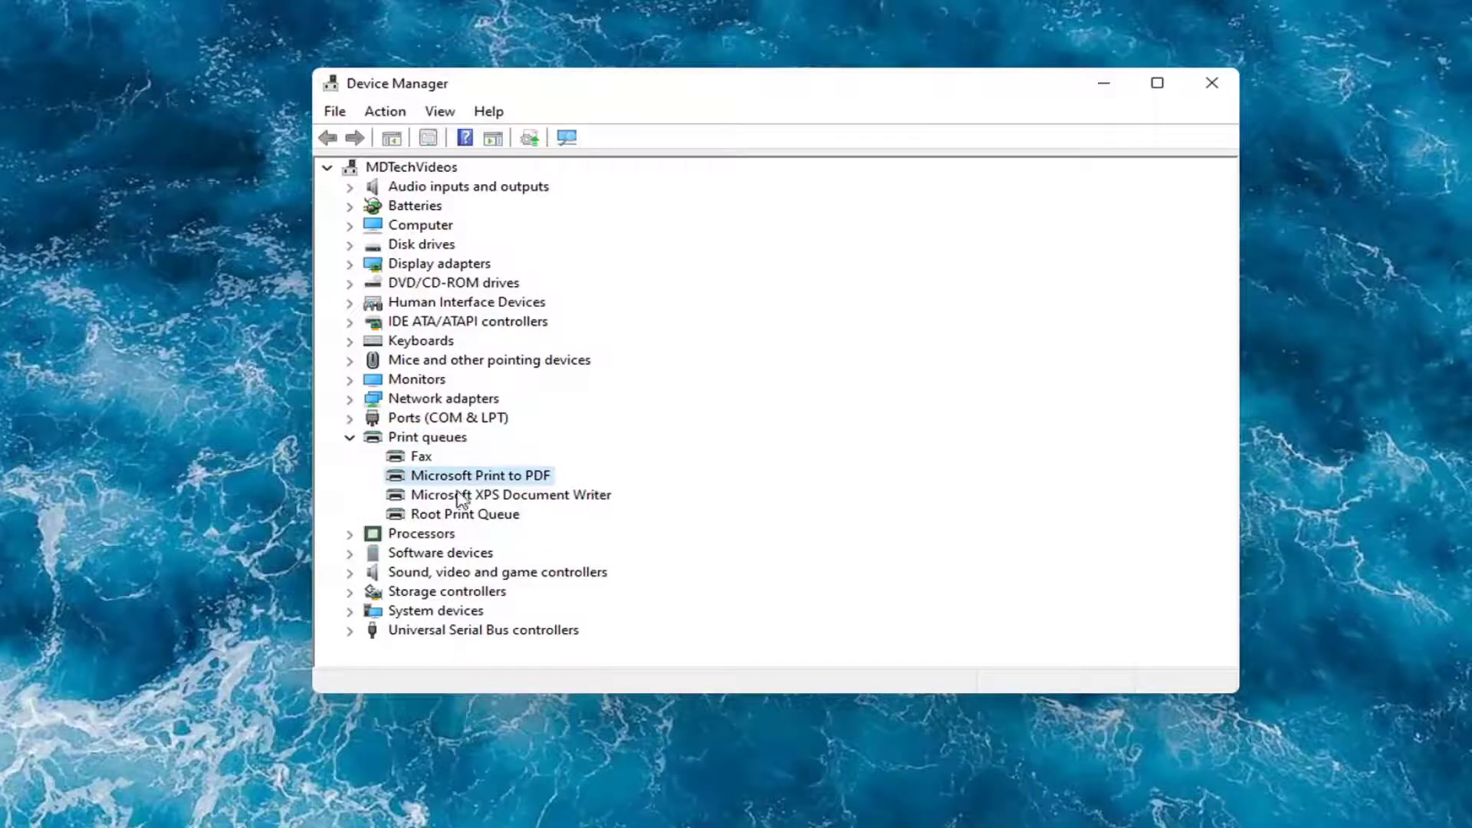
pyautogui.rightClick(456, 476)
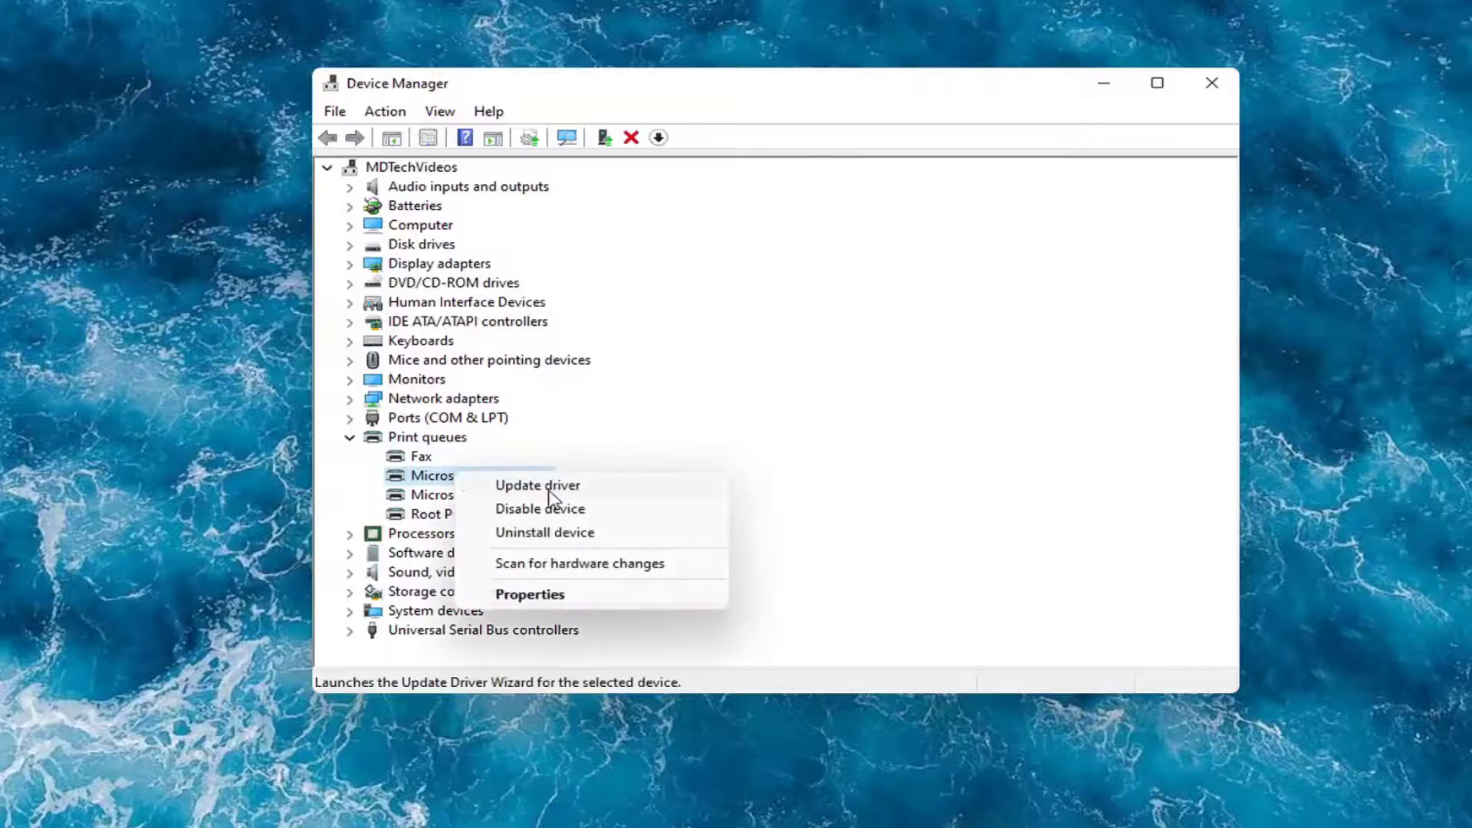
pyautogui.click(520, 484)
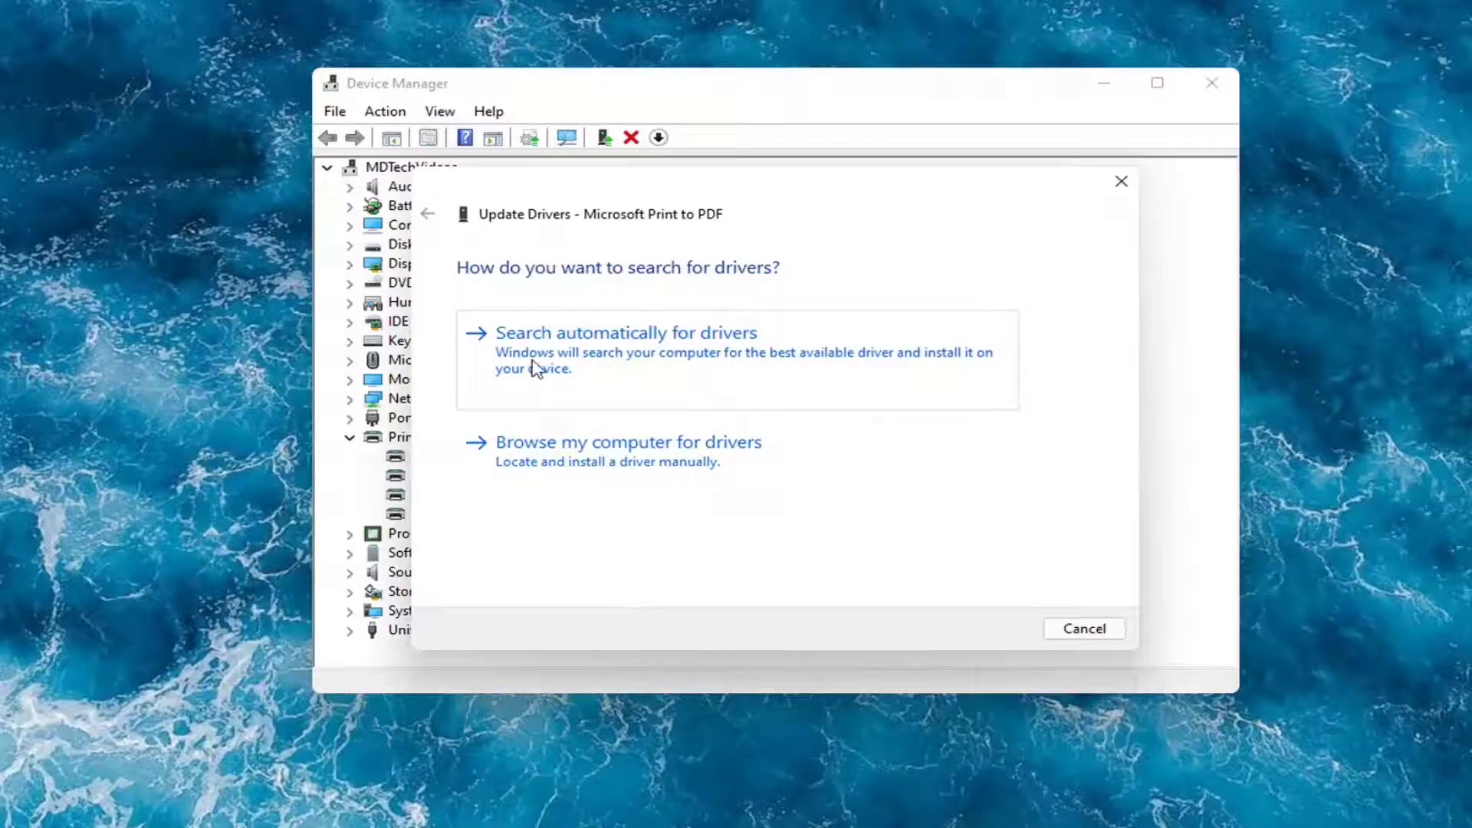
pyautogui.click(712, 360)
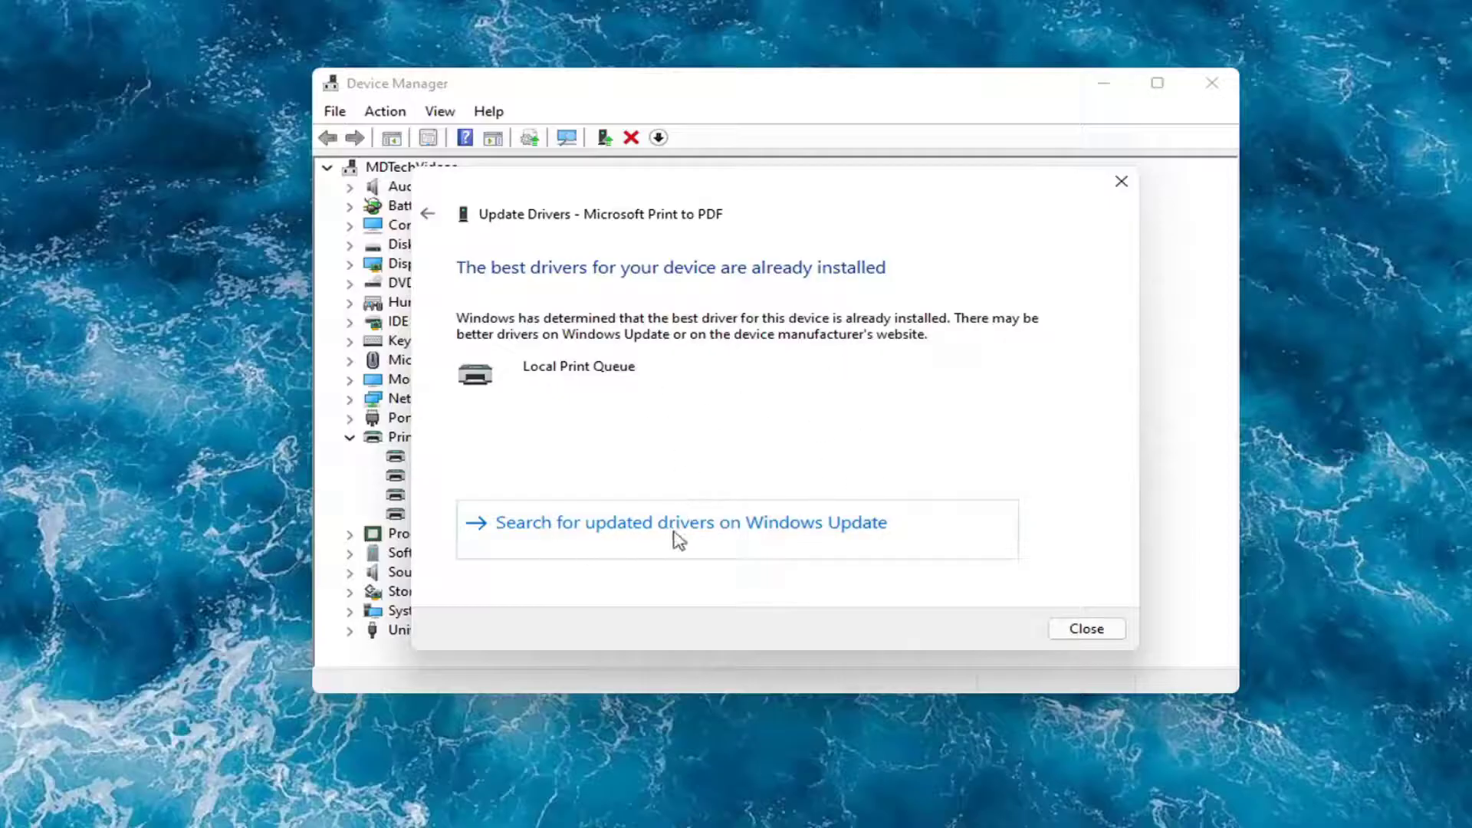
pyautogui.click(721, 527)
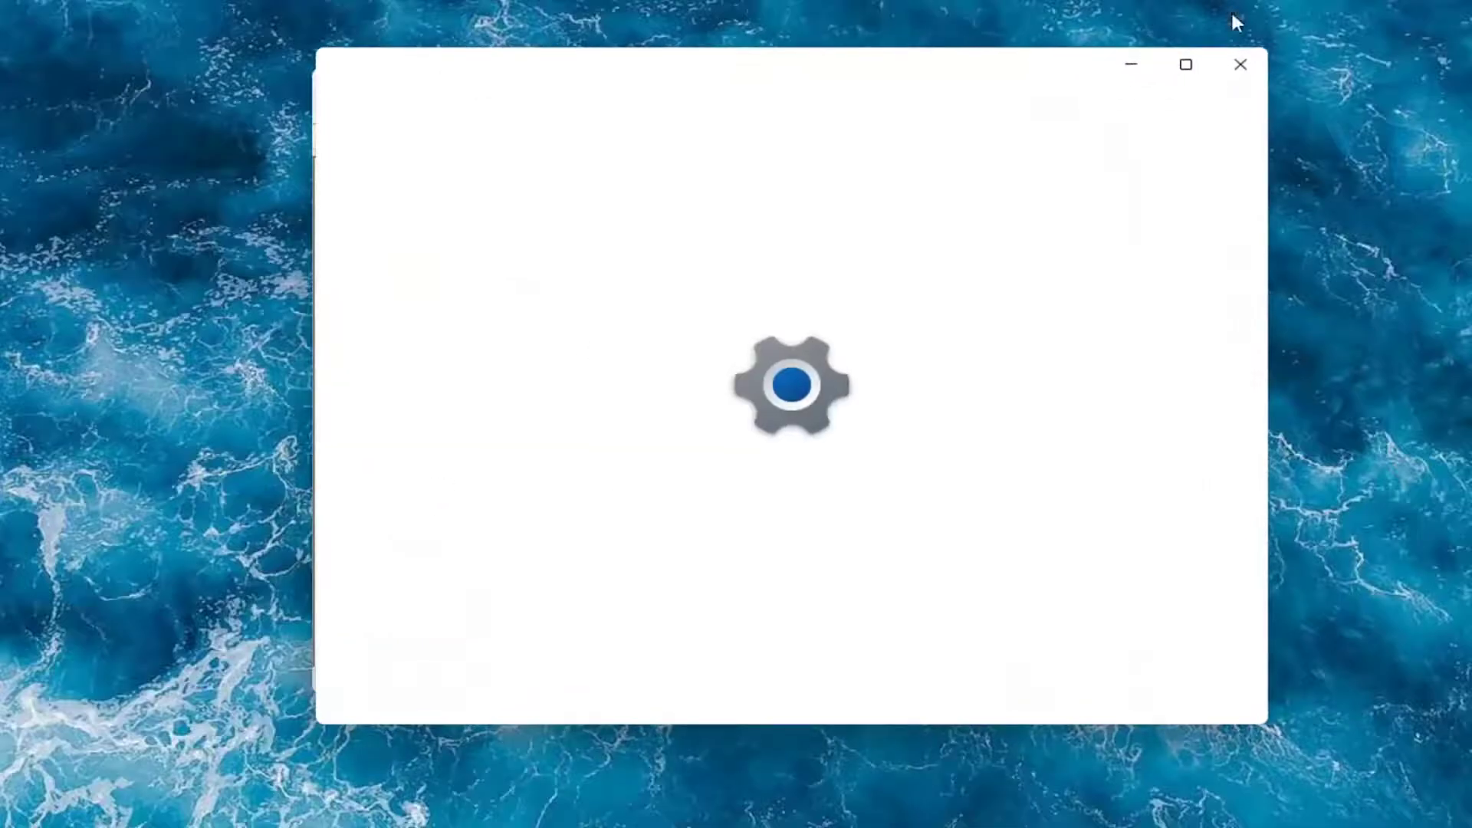
pyautogui.click(1240, 54)
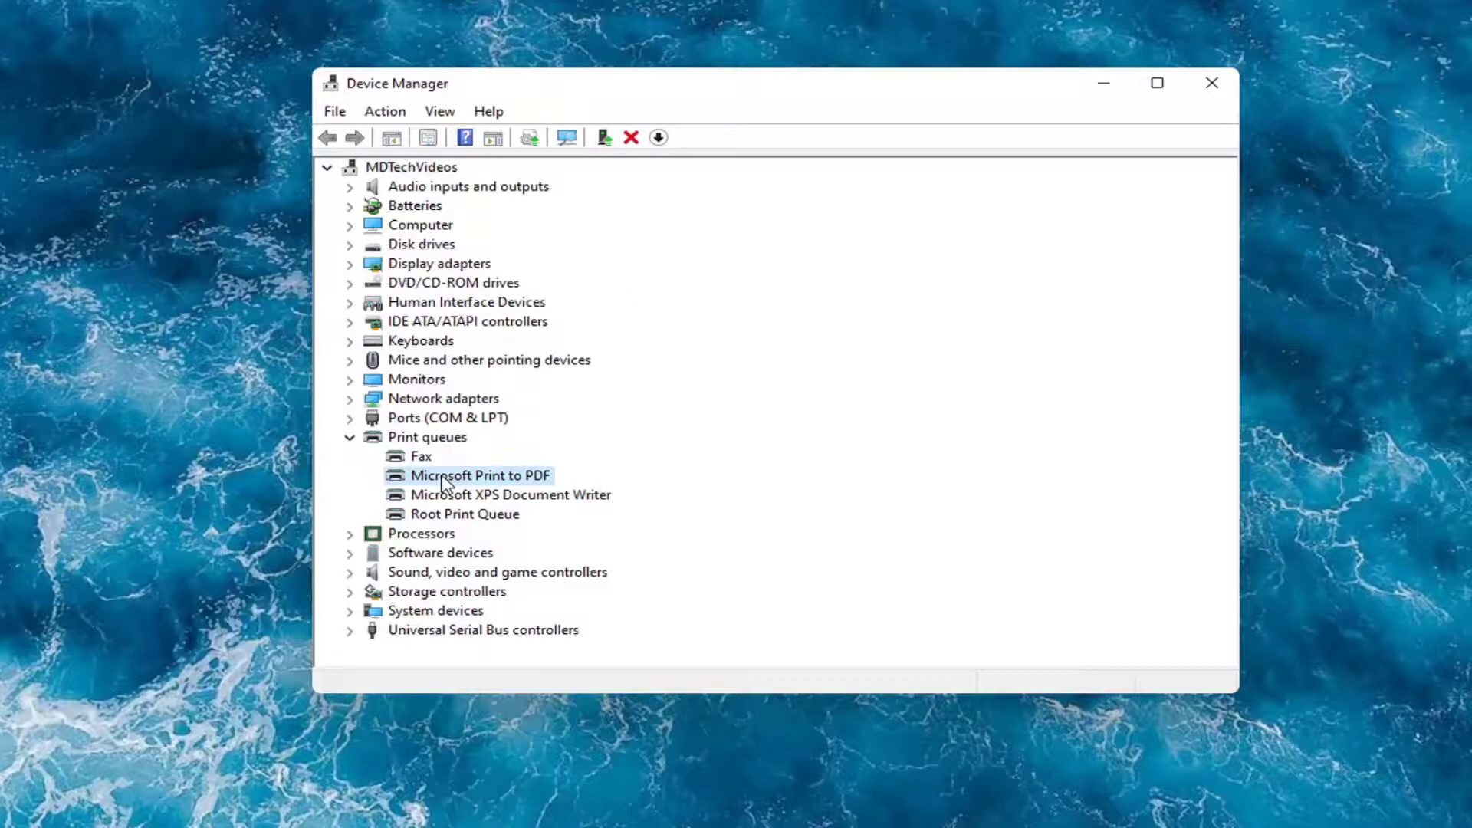
# Install the Local Print Queue driver for Microsoft Print to PDF from the compatible driver list.
pyautogui.rightClick(453, 475)
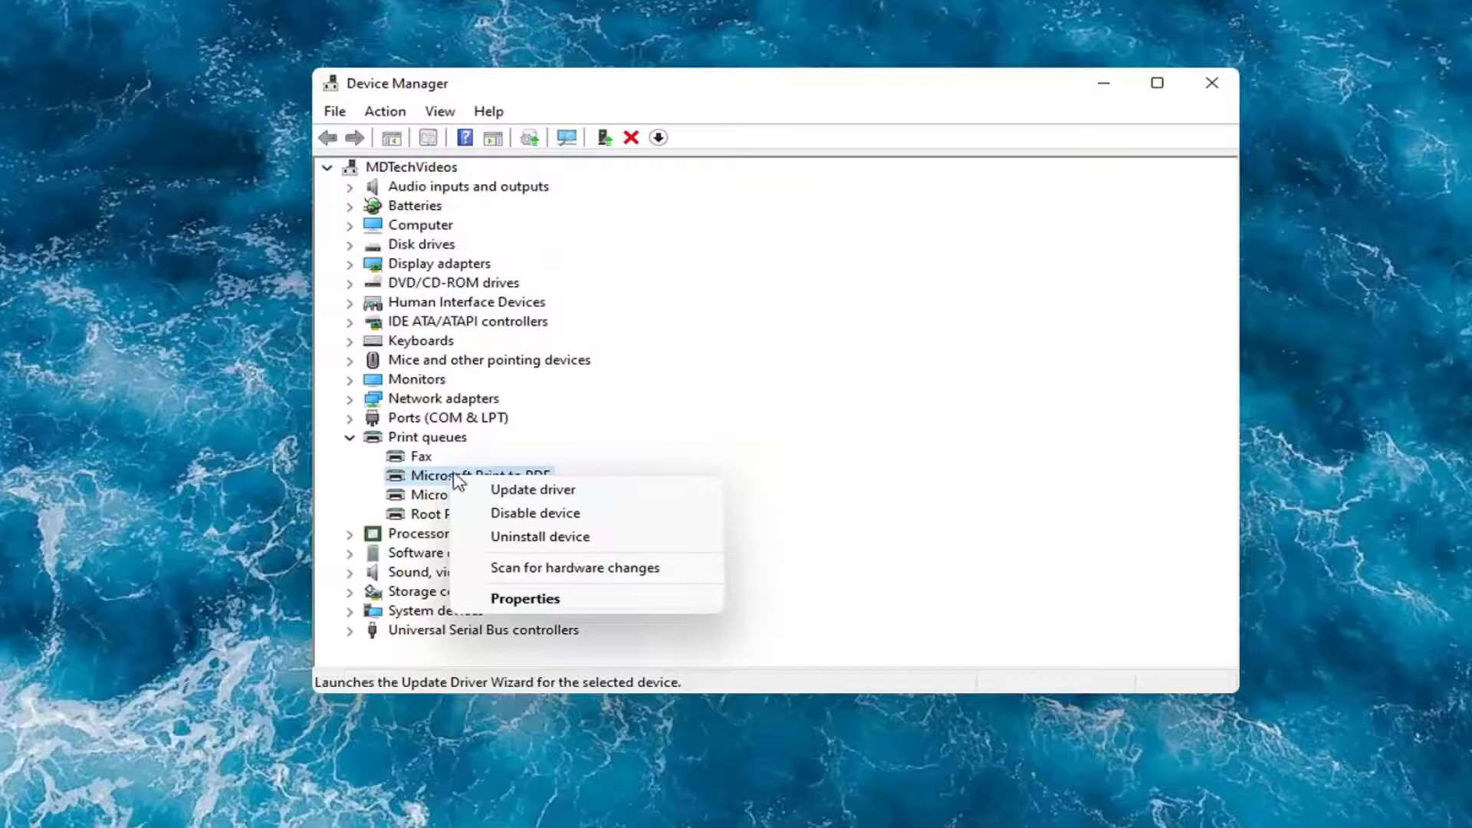
pyautogui.click(529, 494)
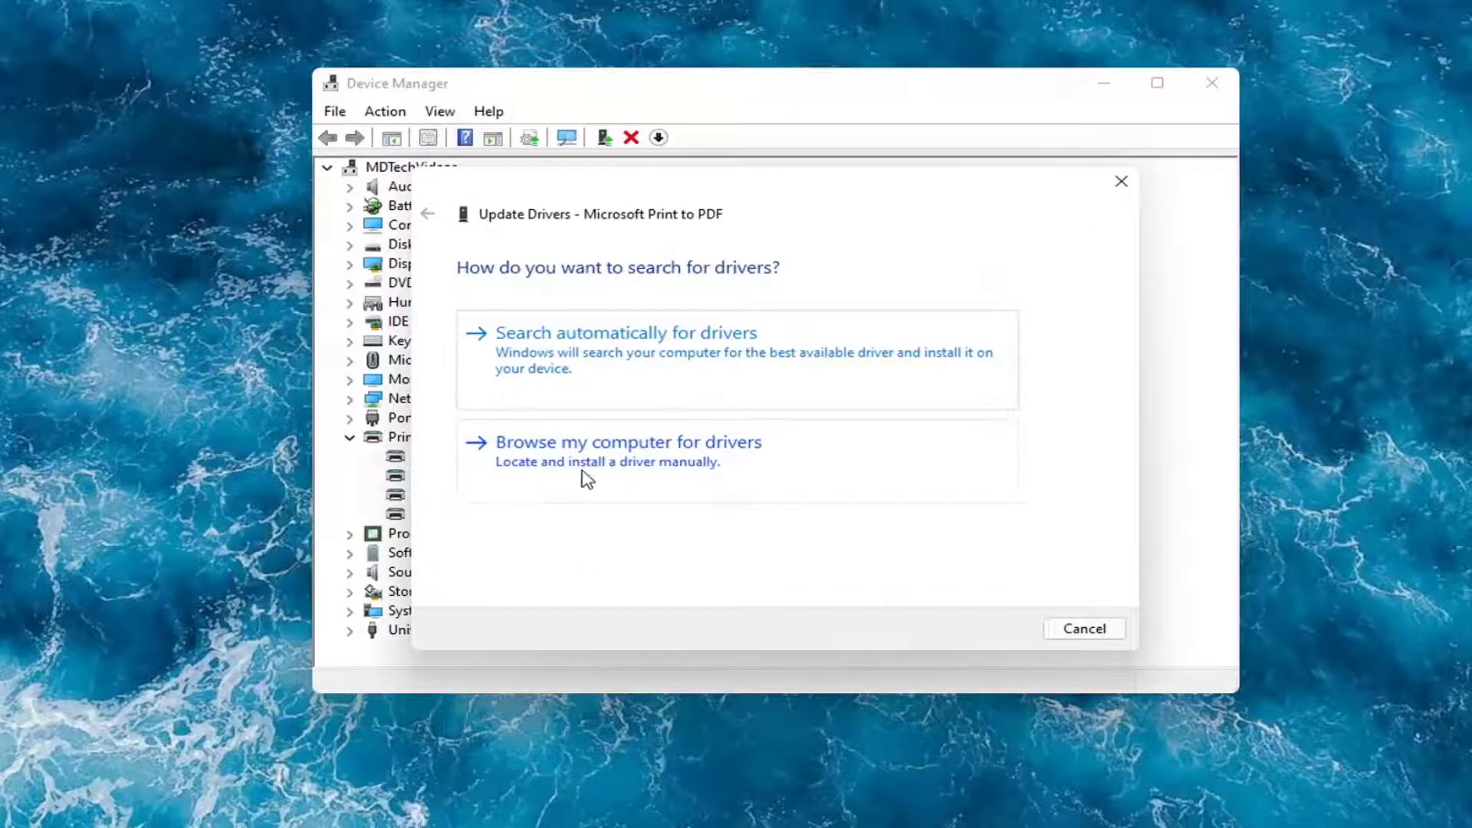
pyautogui.click(694, 471)
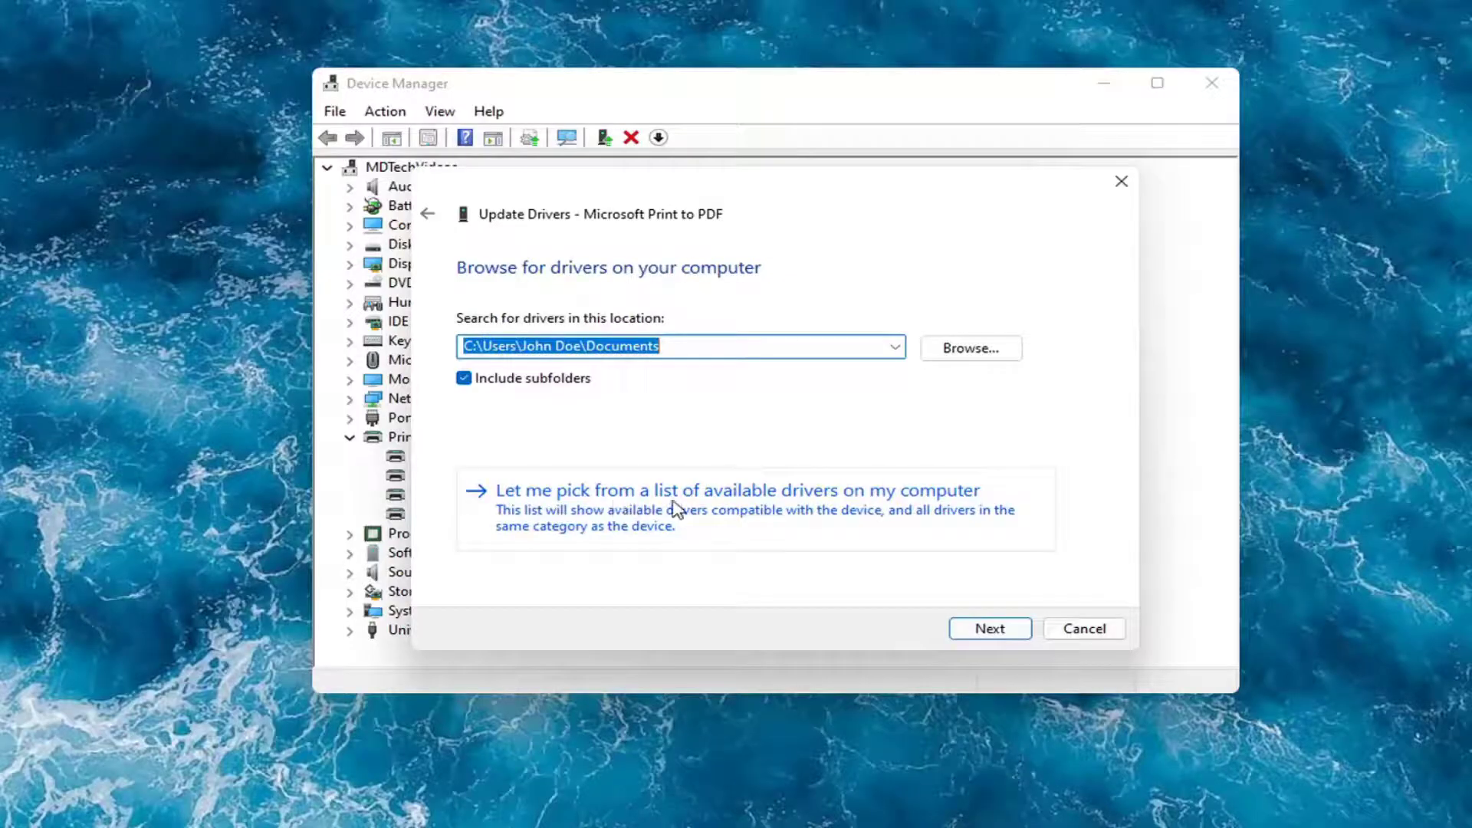
pyautogui.click(847, 496)
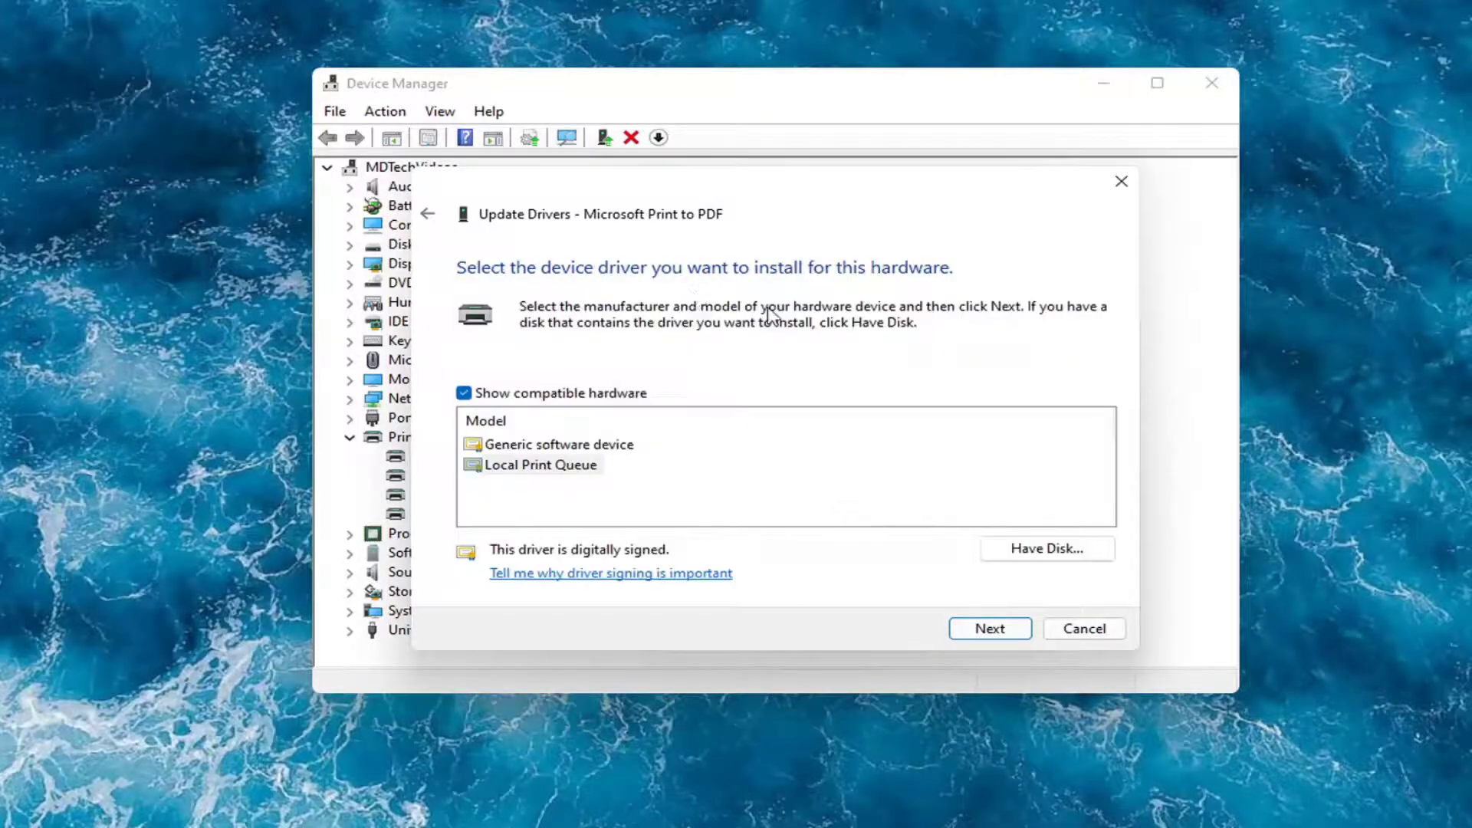
pyautogui.click(540, 447)
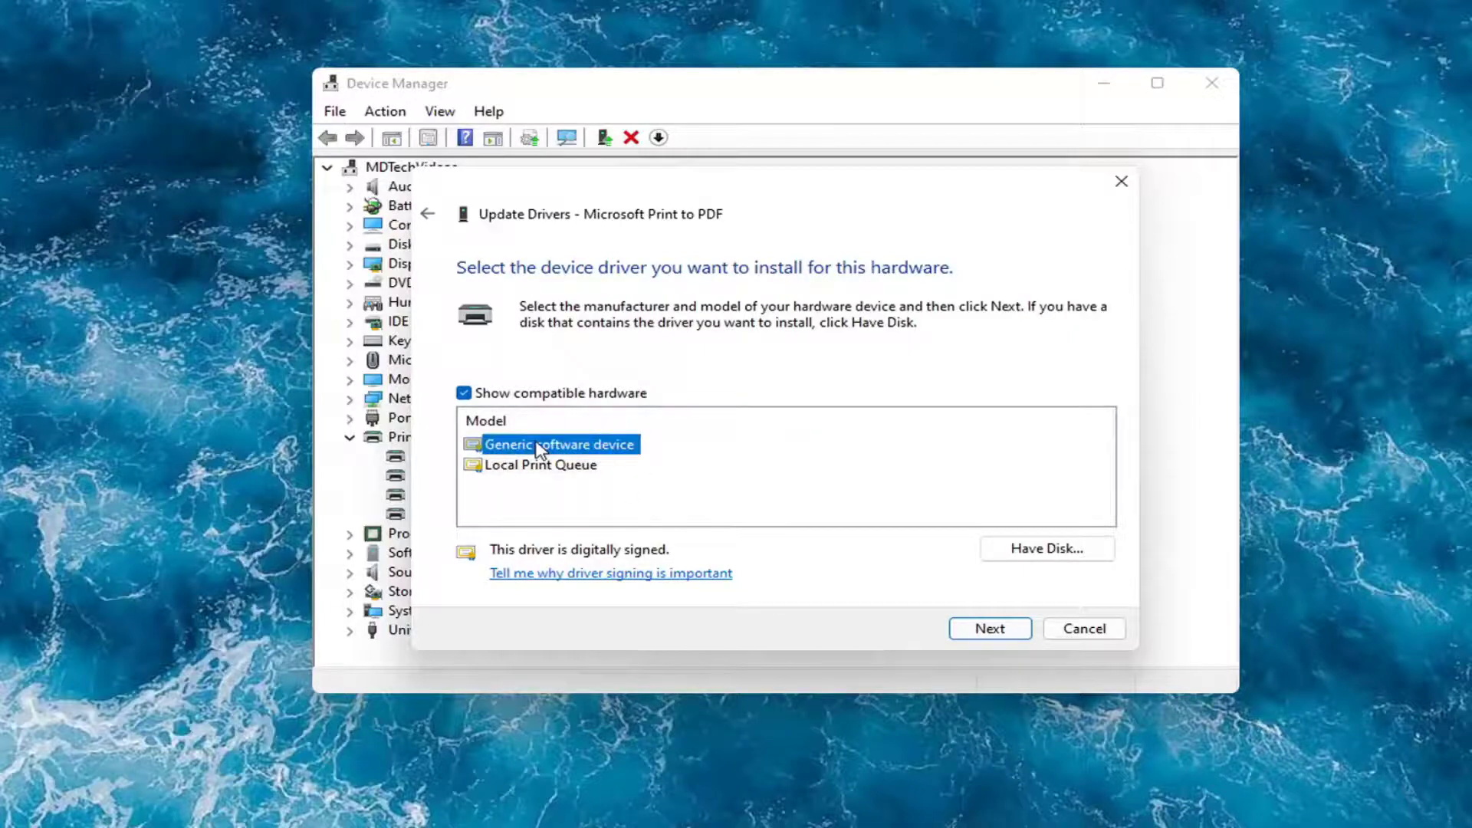
pyautogui.click(540, 467)
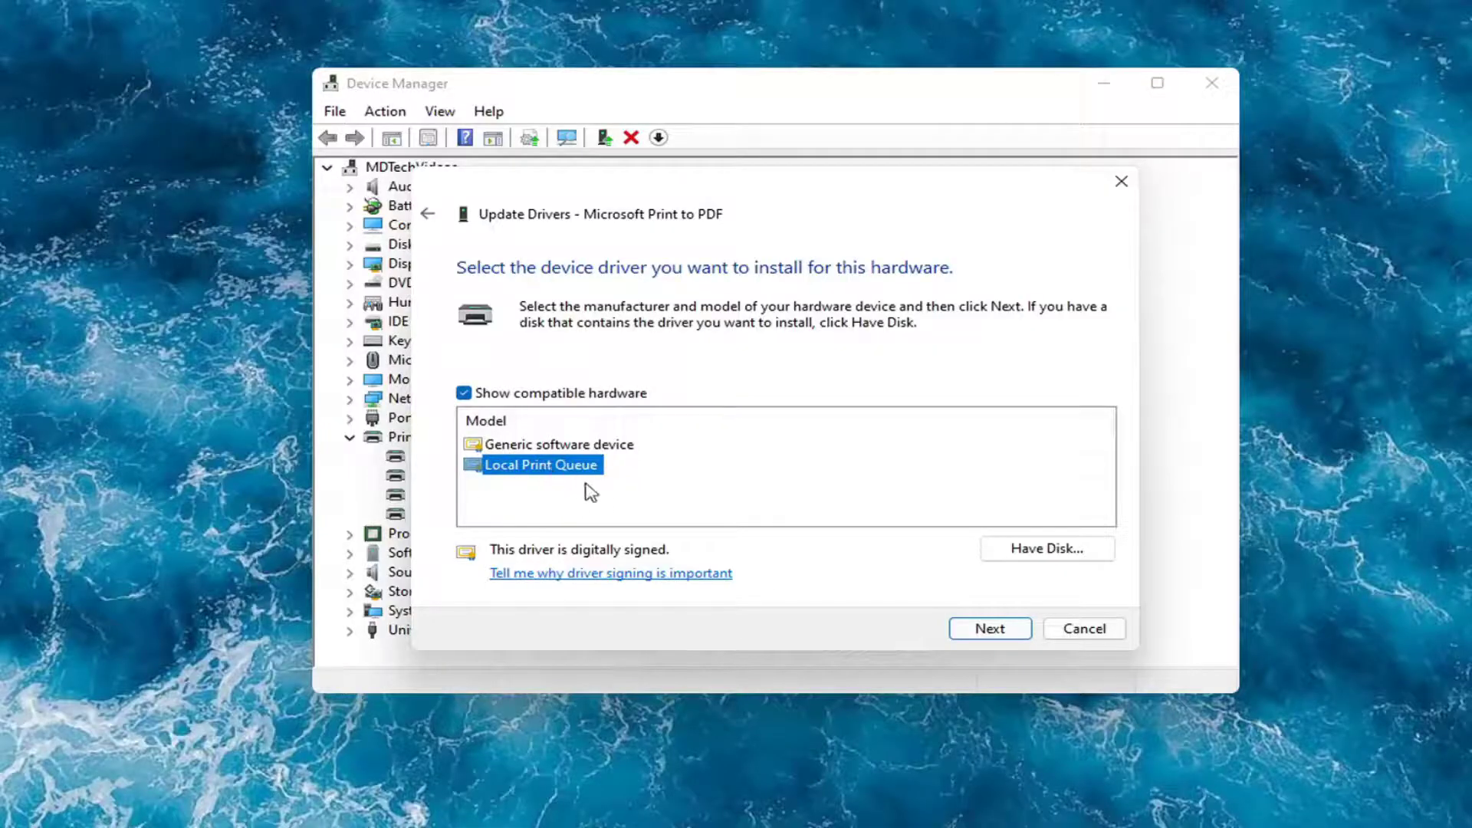
pyautogui.click(965, 635)
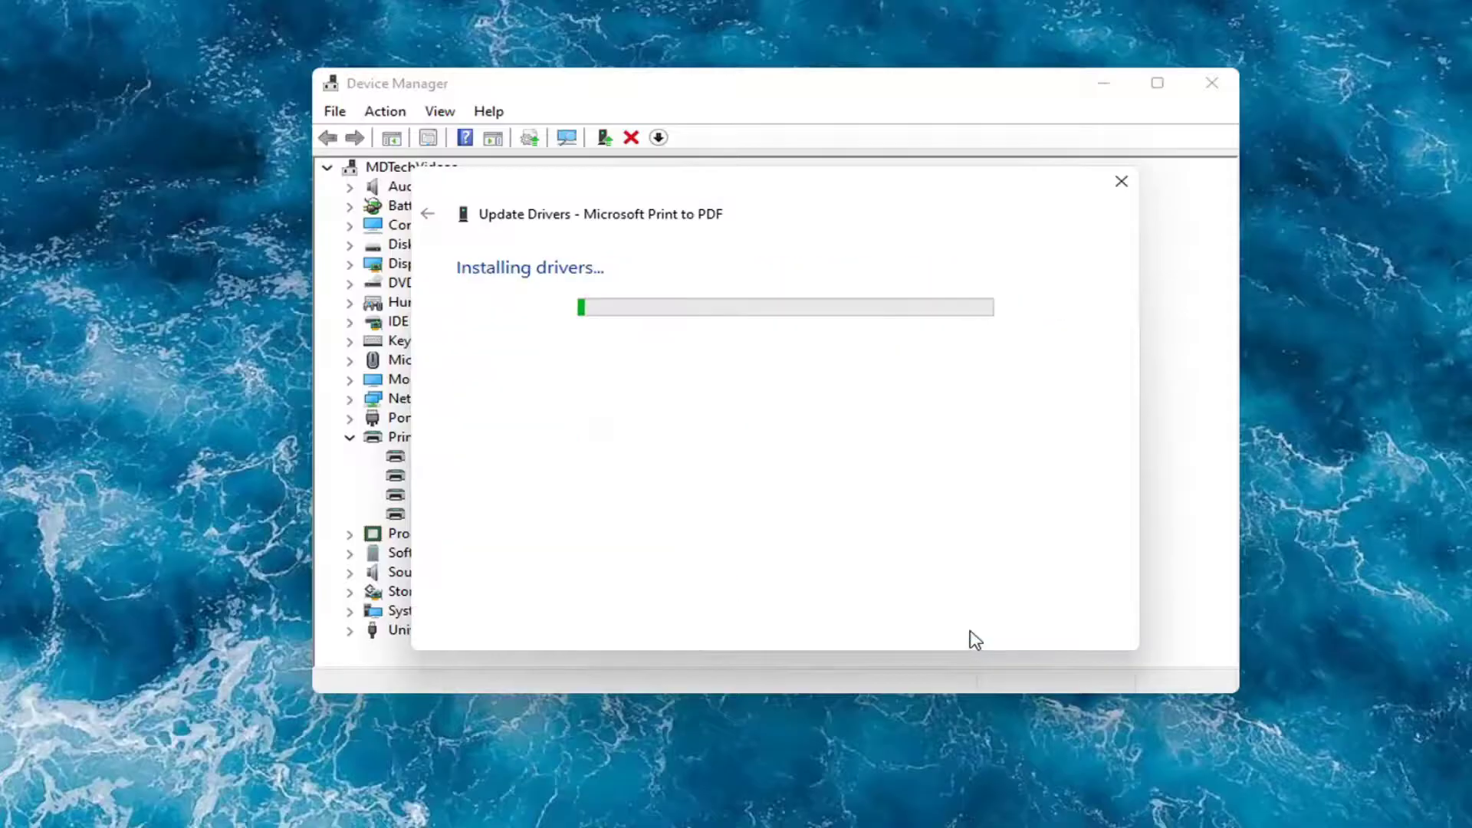